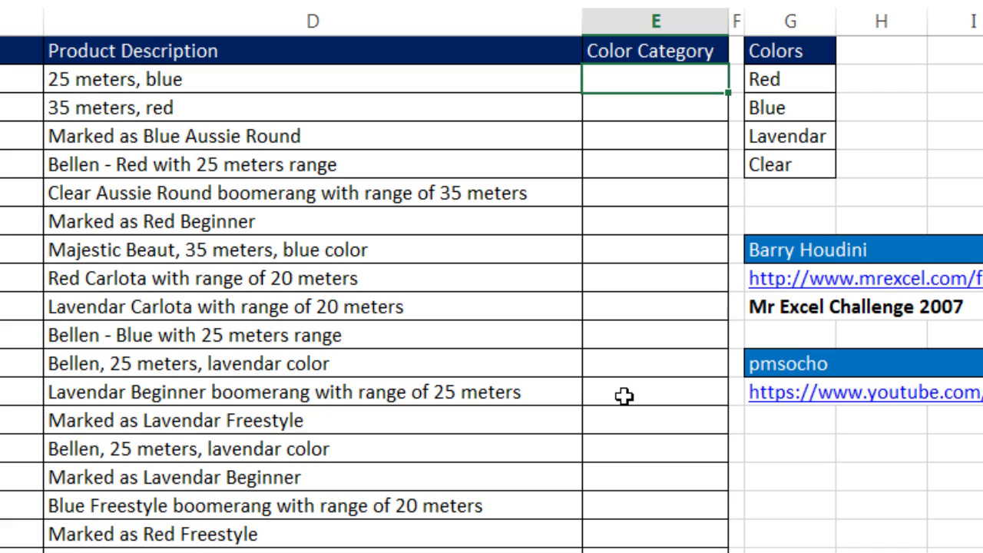
Enter =SEARCH("blue",D2) in E2, returning 12, then reopen the formula for editing
type("=s")
key("Tab")
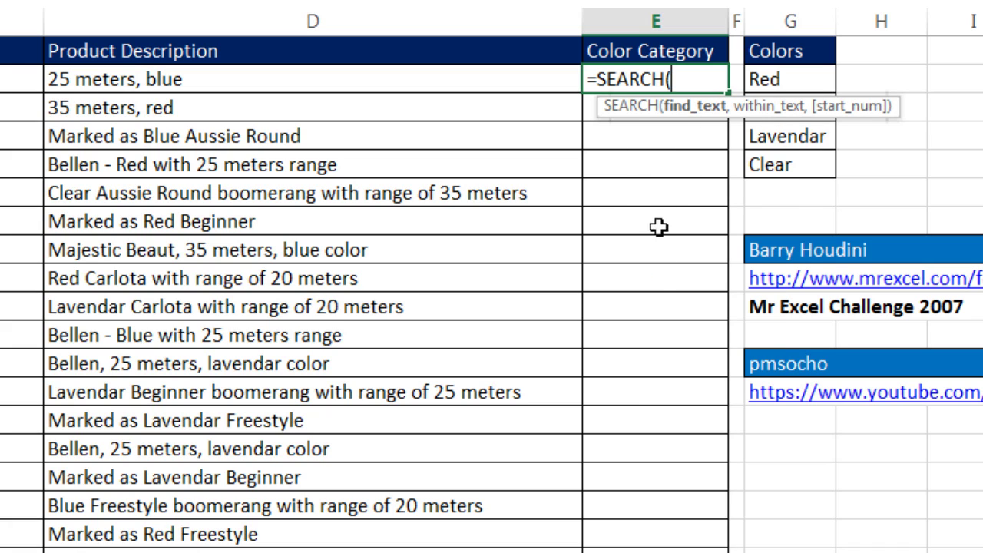
type("\"blue\",")
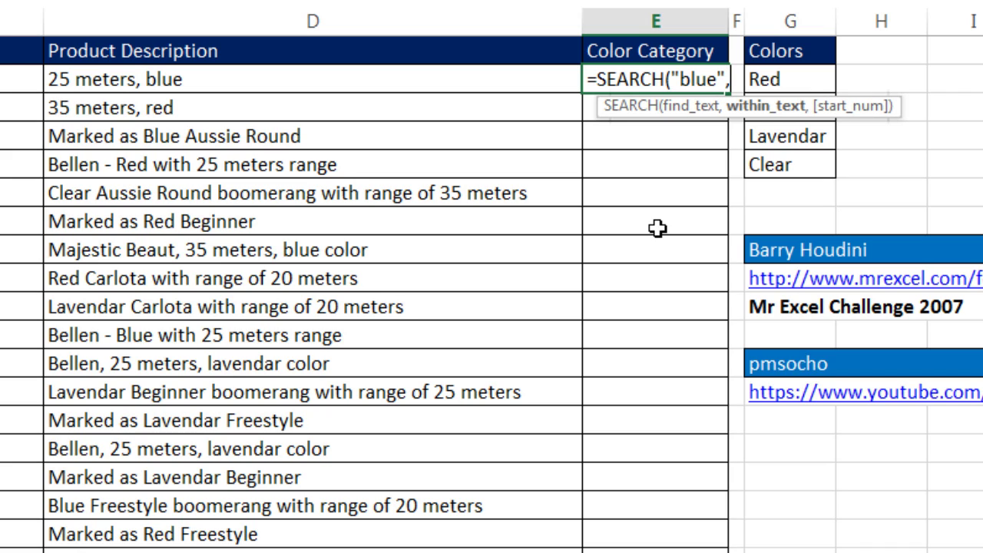
left_click(458, 79)
type(")")
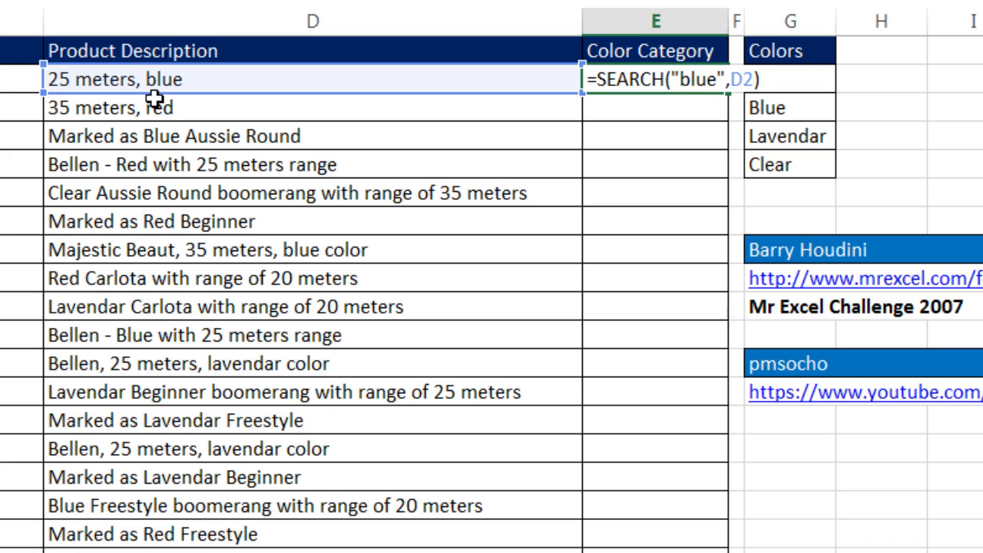
key("ctrl+Return")
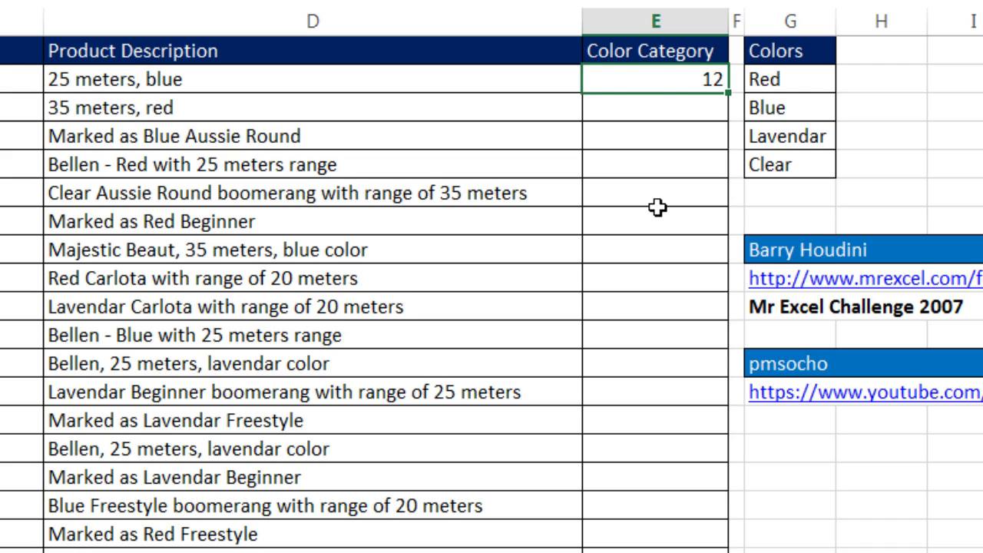
key("F2")
Replace "blue" with the absolute Colors range $G$2:$G$5, previewing the resulting array with F9
key("Left")
key("Left")
key("Left")
key("Left")
key("shift+Left")
key("shift+Left")
key("shift+Left")
key("shift+Left")
key("shift+Left")
key("shift+Left")
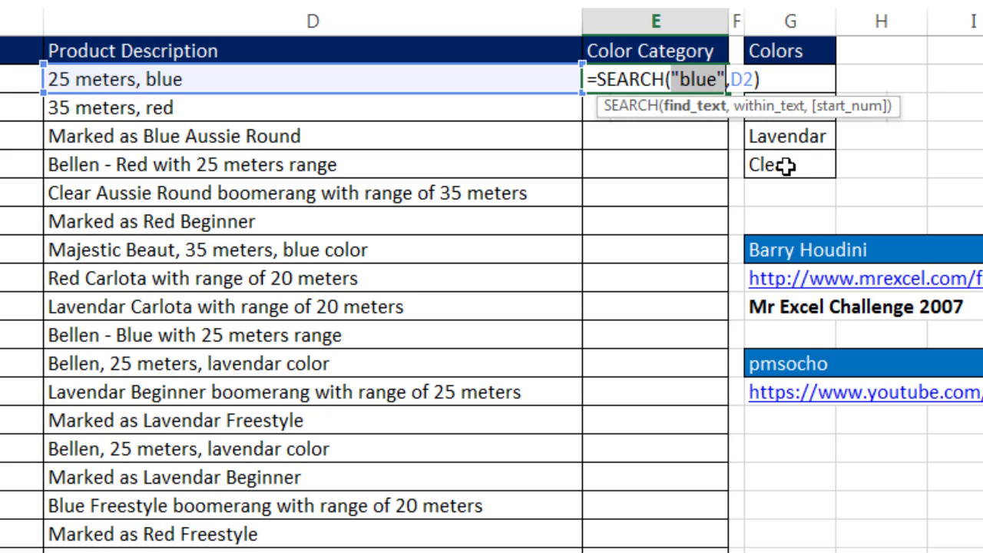
left_click_drag(796, 163, 798, 88)
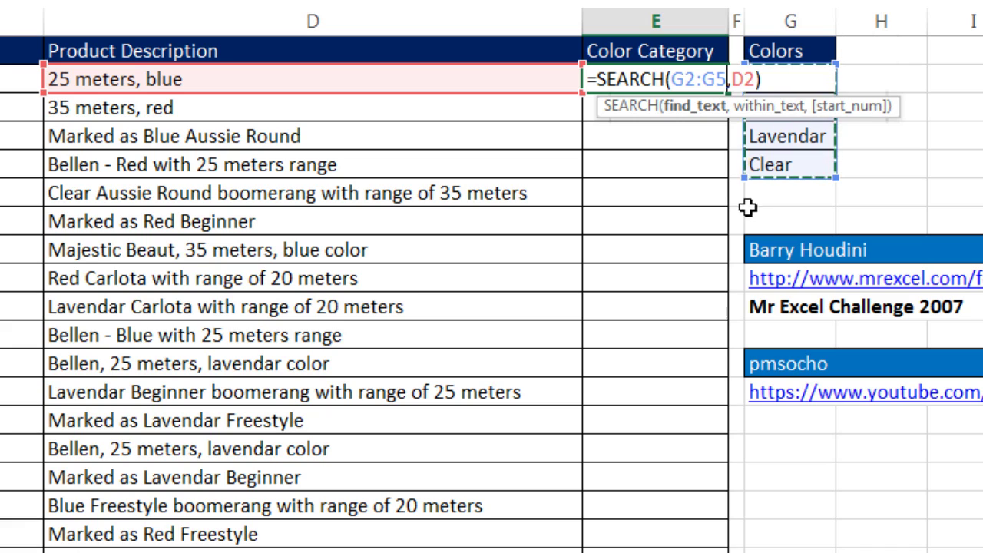
key("F4")
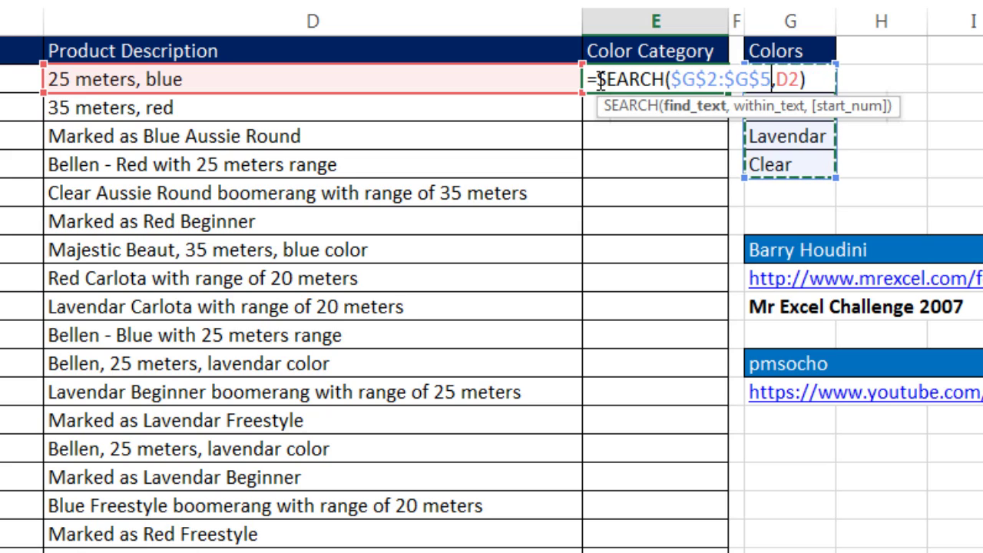
left_click_drag(598, 80, 926, 102)
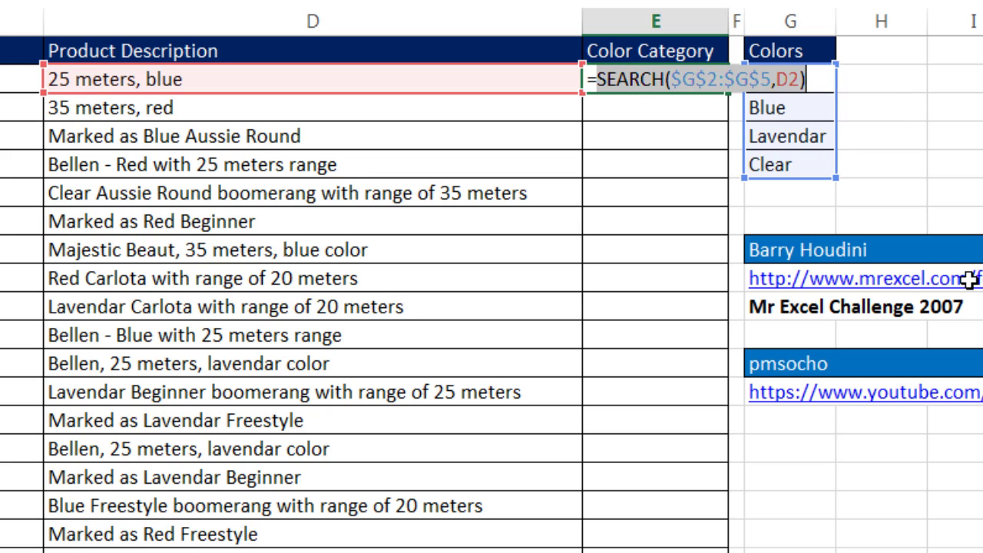
key("F9")
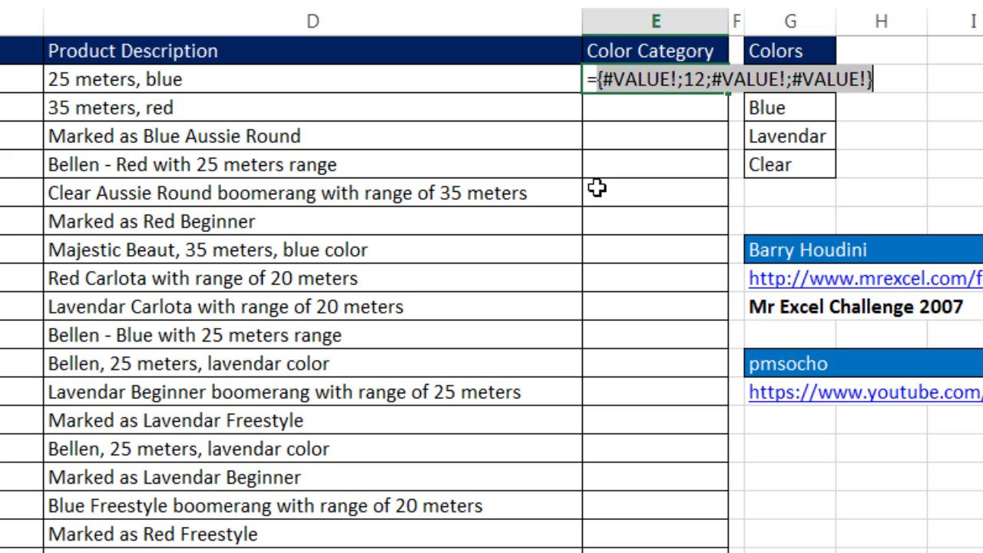
key("ctrl+z")
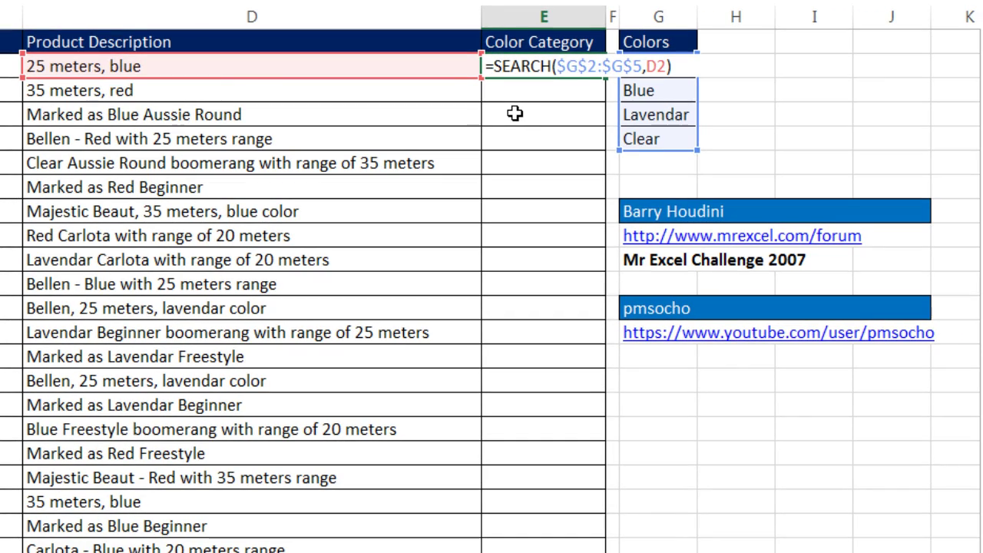
Insert LOOKUP( in front of the SEARCH($G$2:$G$5,D2) expression in E2
type("lo")
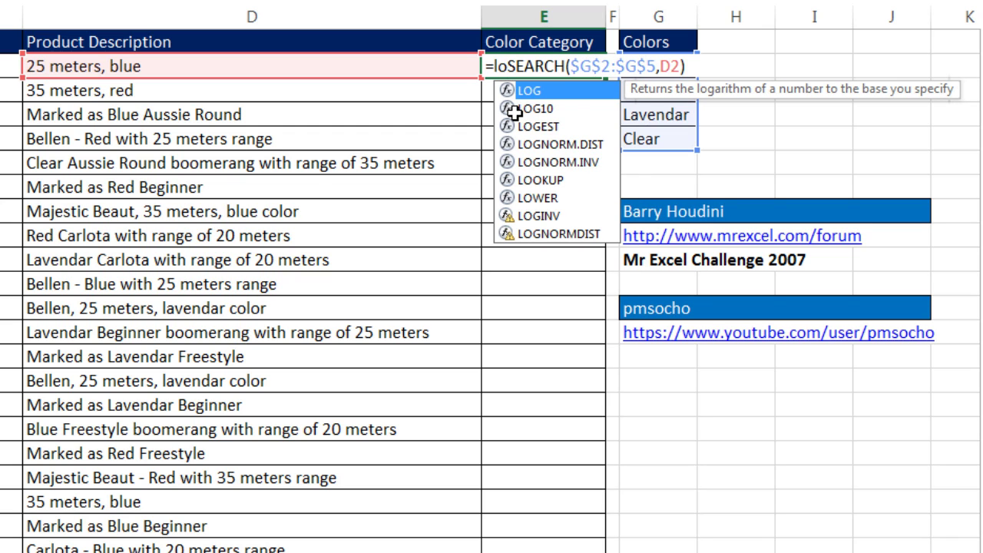
type("o")
key("Tab")
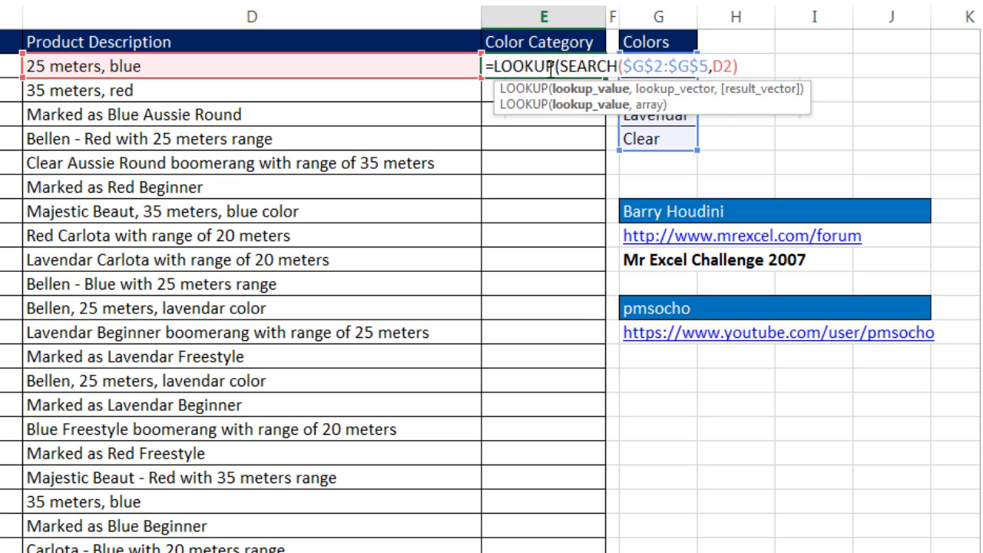
left_click_drag(560, 66, 766, 83)
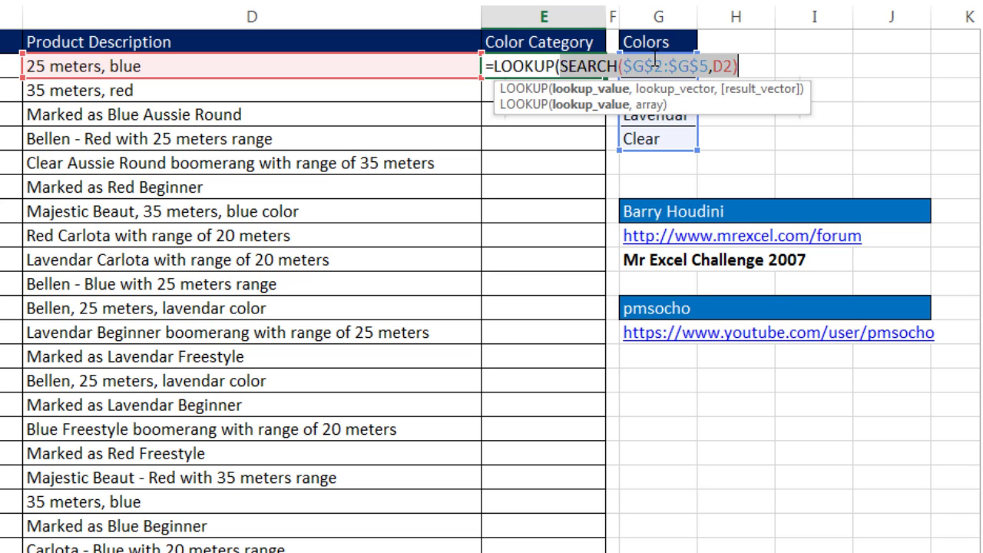
left_click(560, 66)
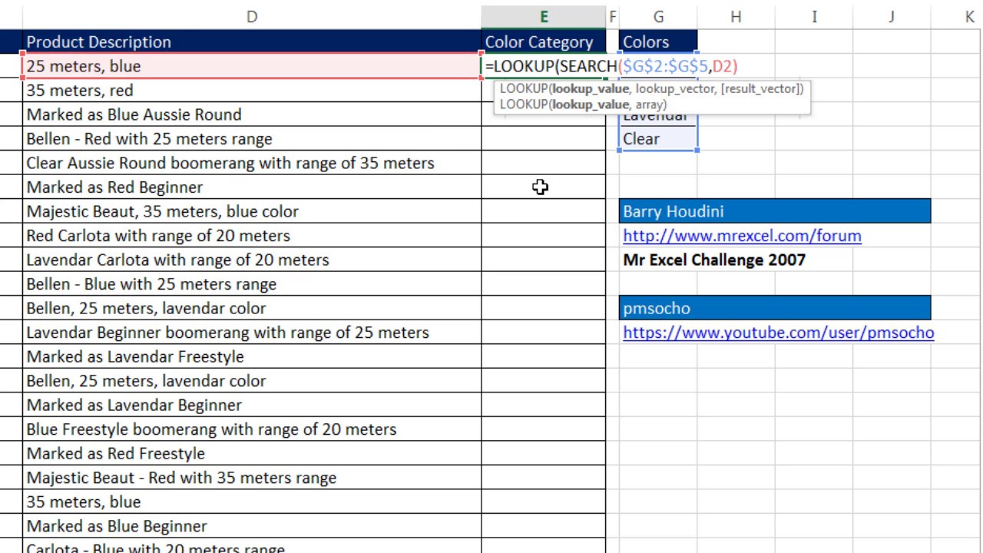
Add 2^15 as LOOKUP's lookup value and preview the SEARCH lookup vector's array
type("2^15")
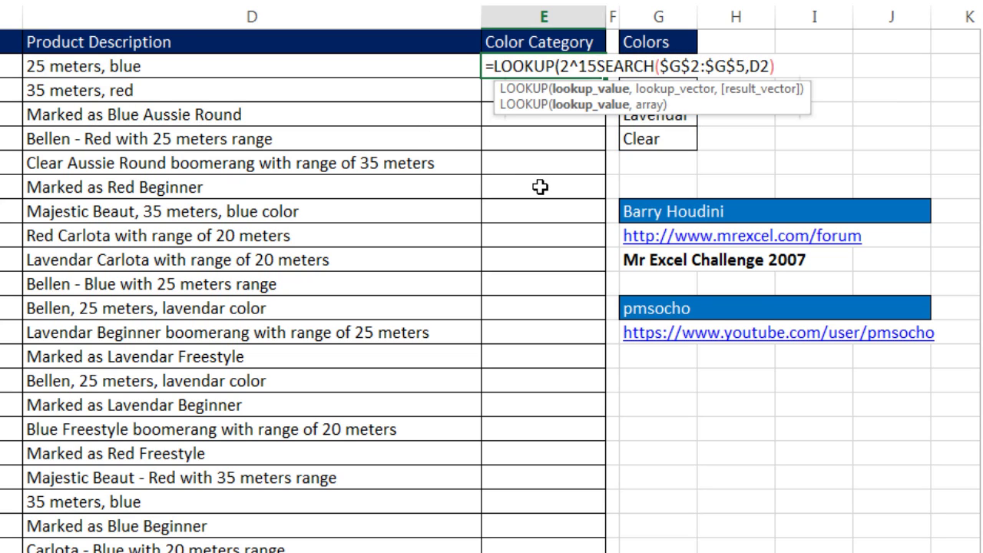
type(",")
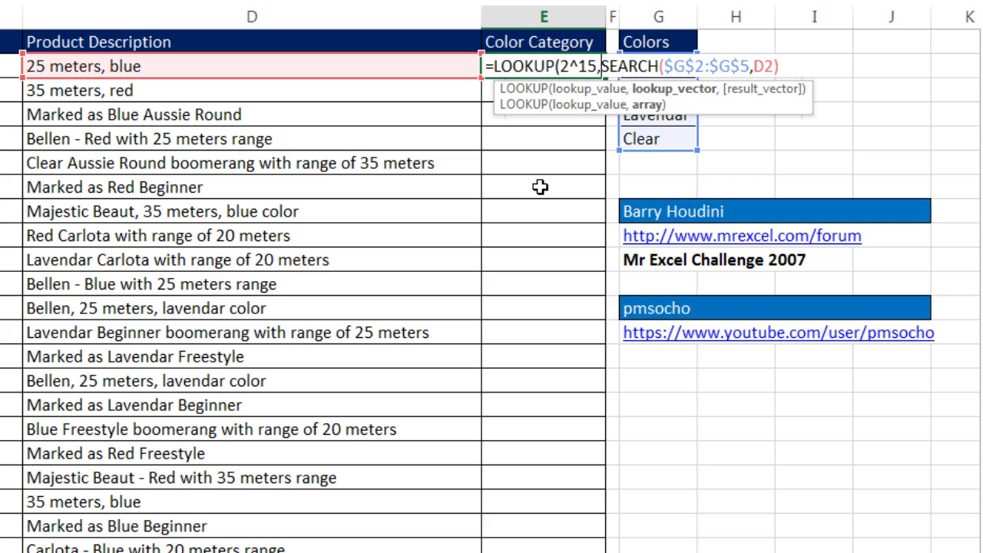
left_click(576, 90)
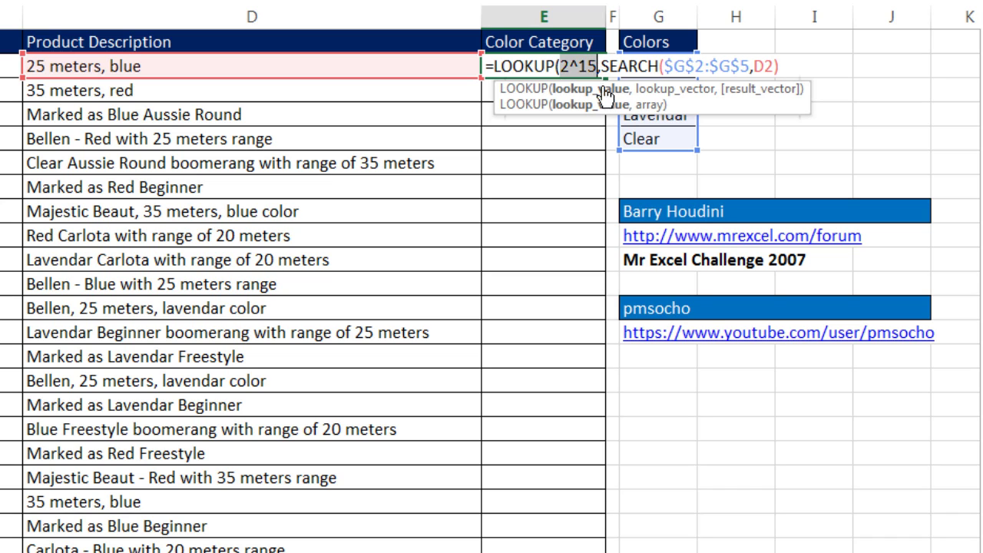
left_click(659, 88)
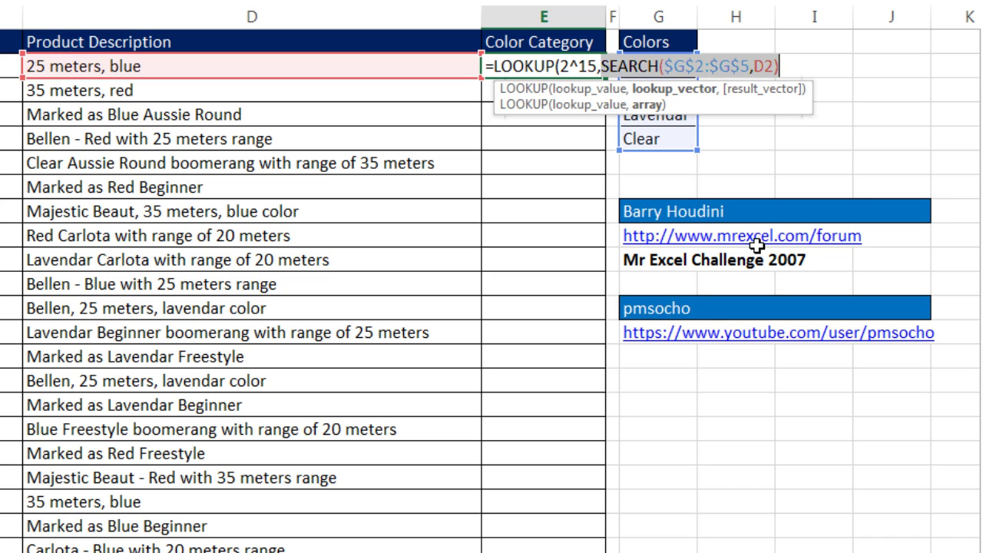
key("F9")
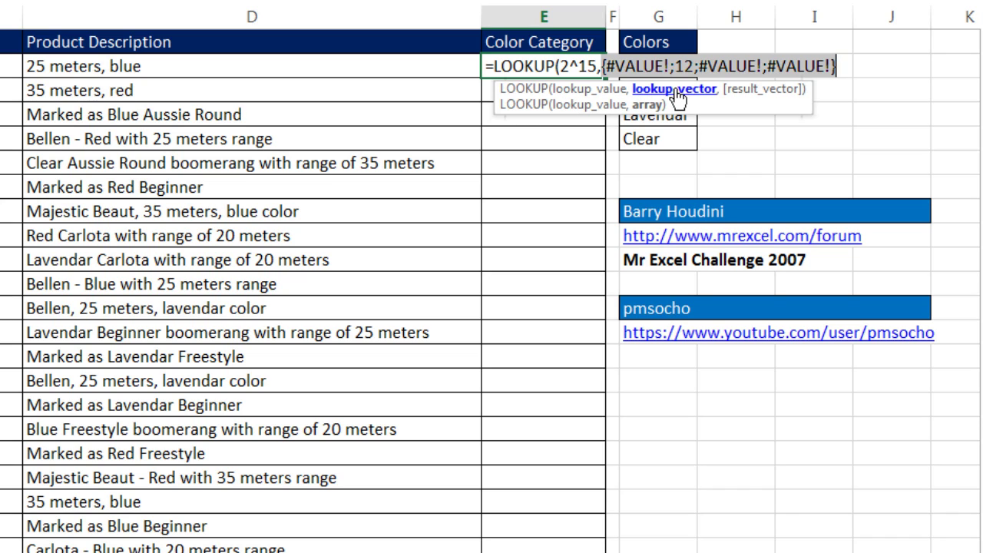
key("ctrl+z")
Finish =LOOKUP(2^15,SEARCH($G$2:$G$5,D2),$G$2:$G$5) in E2 and fill it down column E
left_click(811, 67)
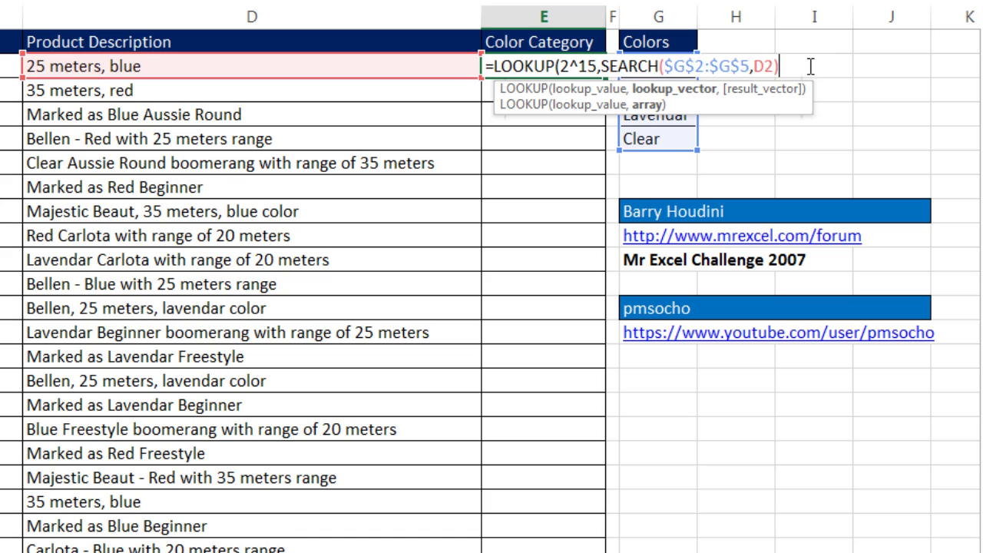
type(",")
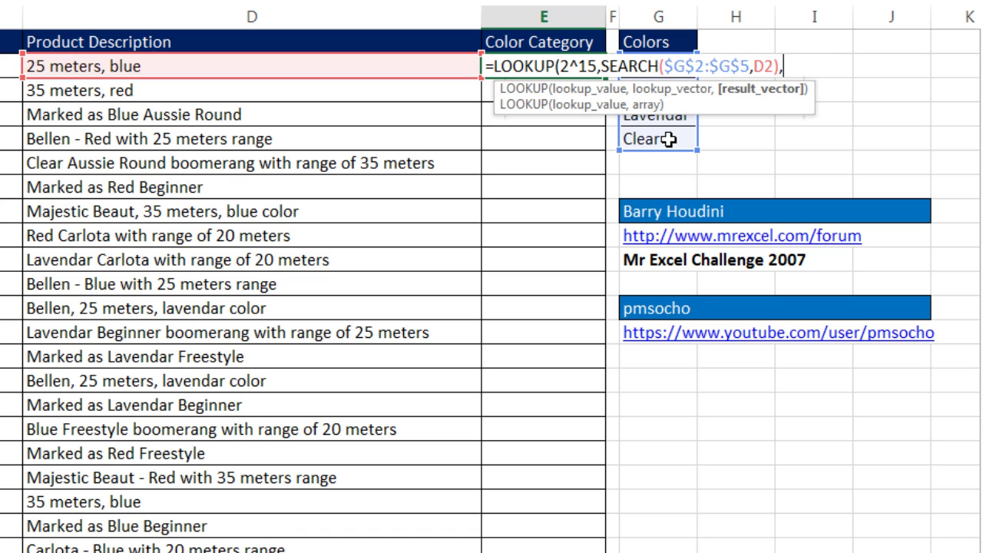
left_click_drag(673, 138, 671, 67)
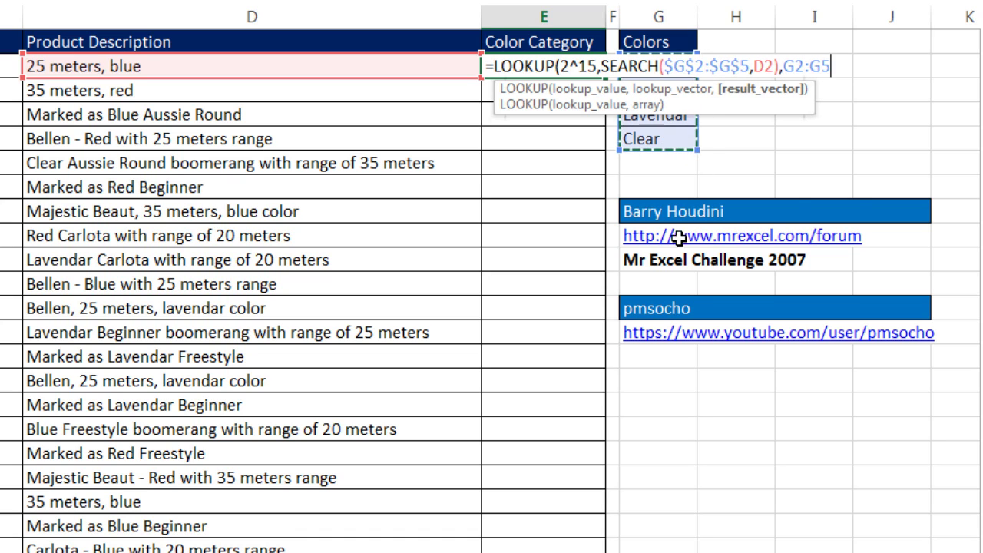
key("F4")
type(")")
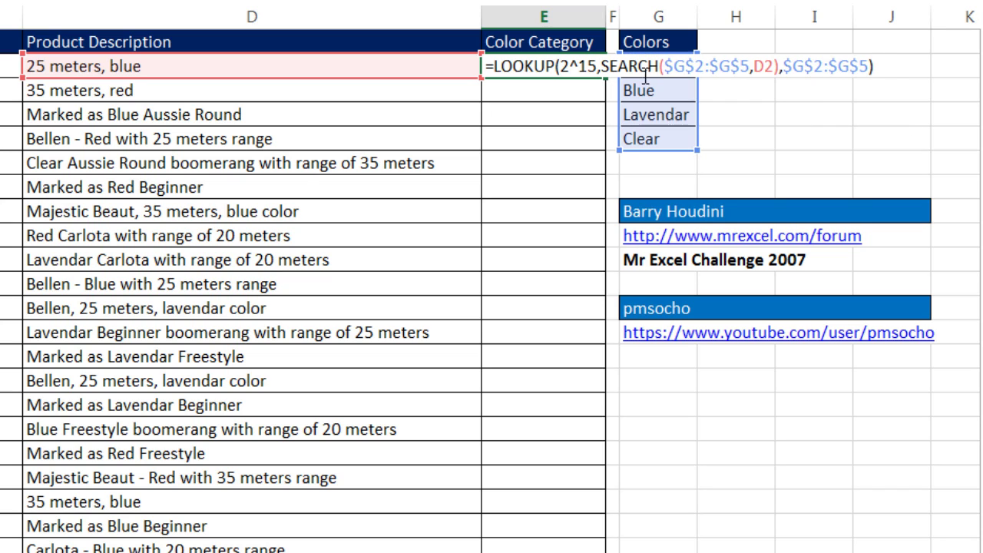
key("ctrl+Return")
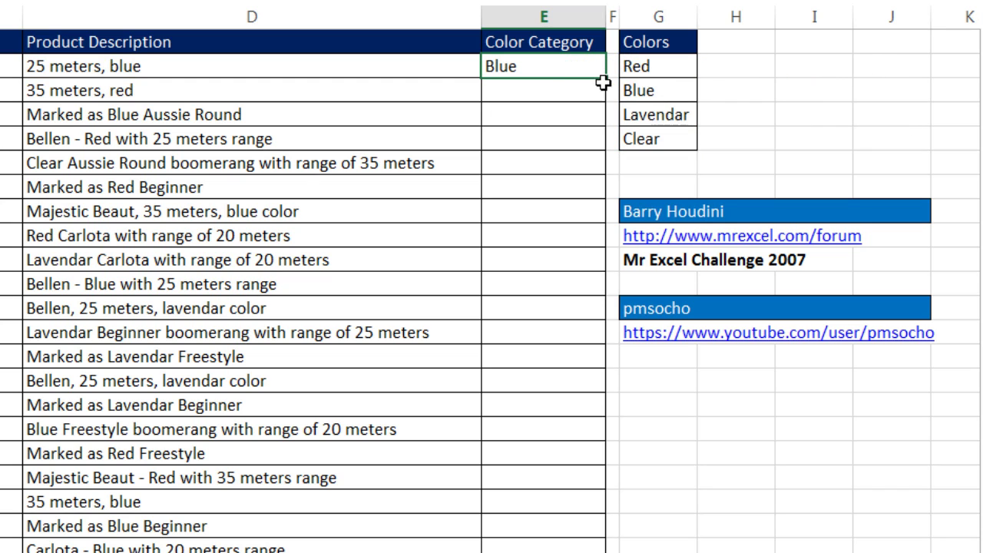
double_click(603, 78)
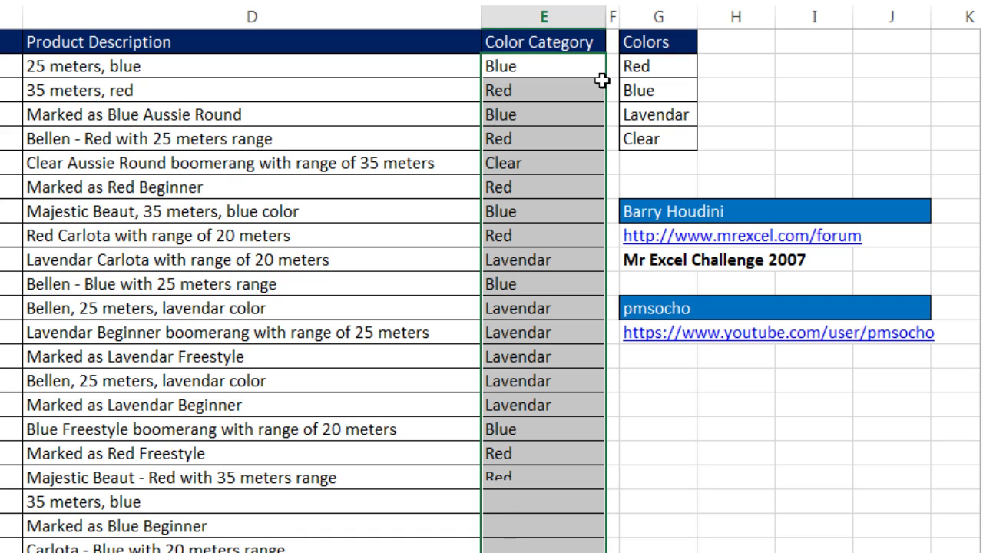
left_click(512, 260)
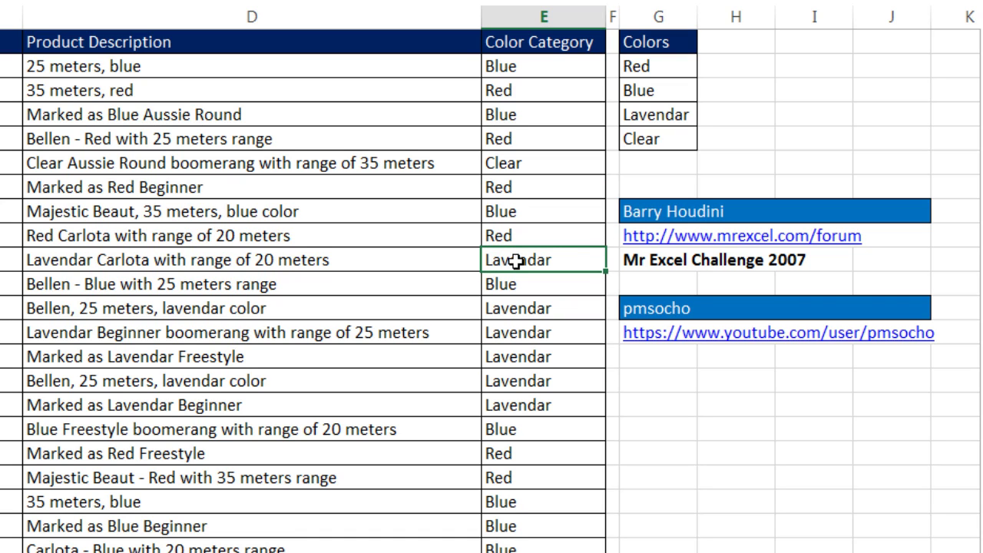
key("F2")
left_click(576, 261)
left_click(600, 284)
left_click(646, 284)
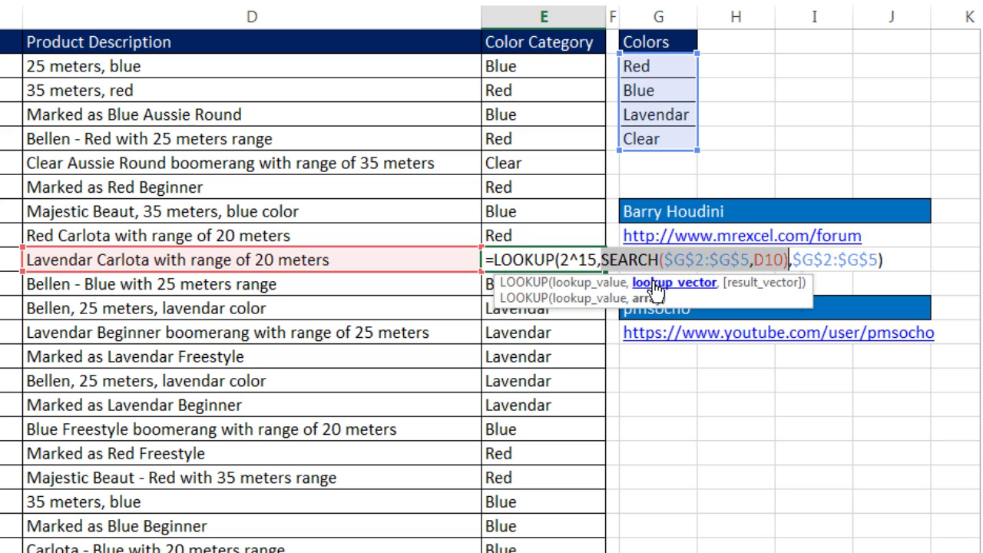
key("F9")
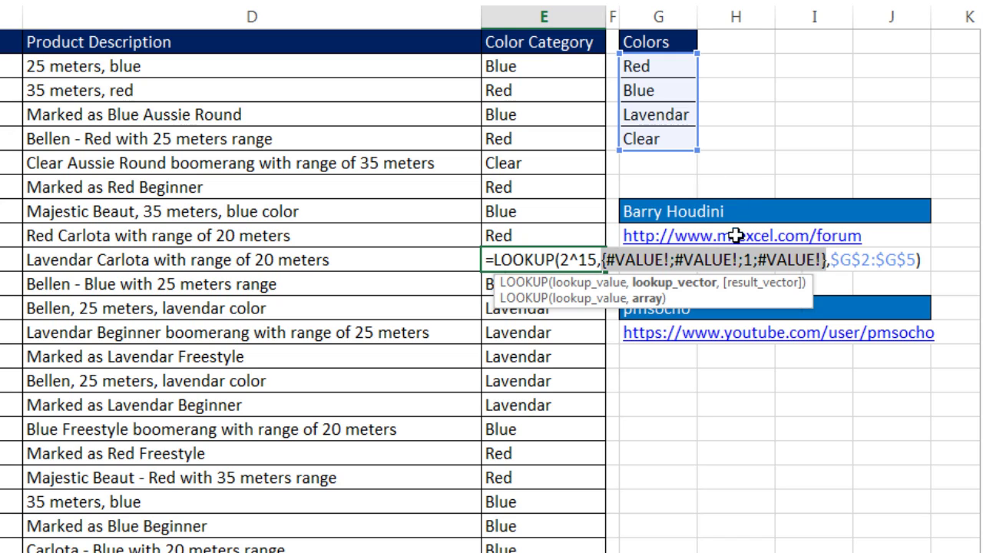
key("ctrl+z")
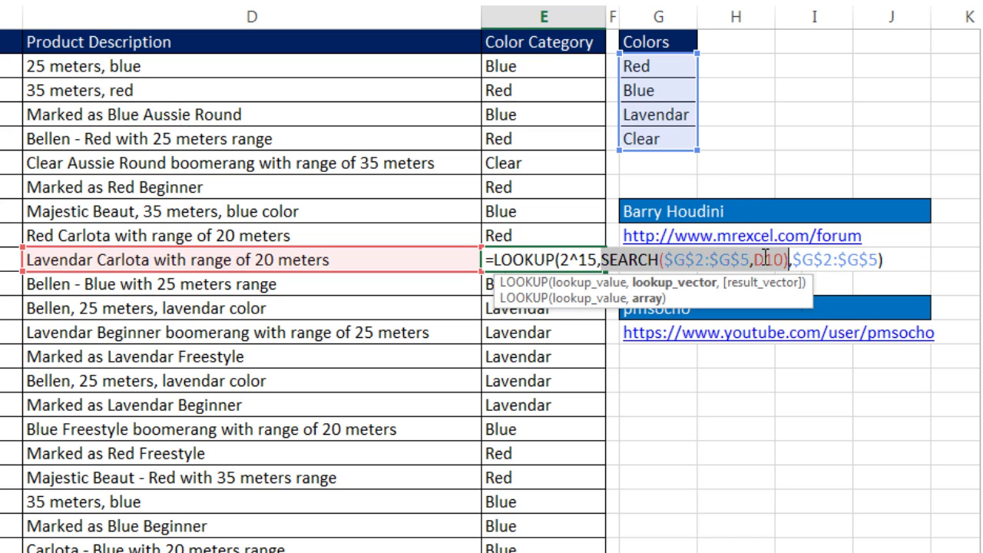
left_click(765, 282)
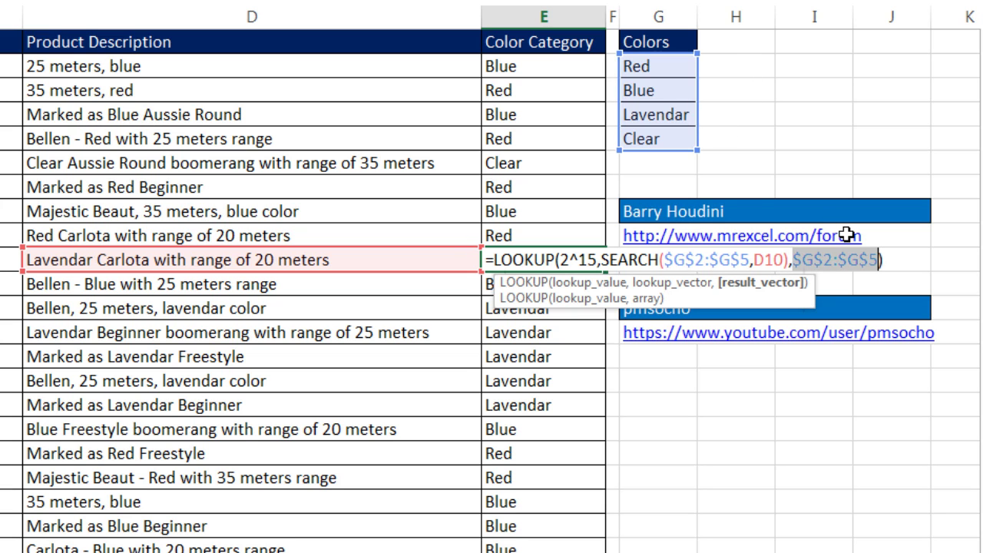
key("ctrl+Return")
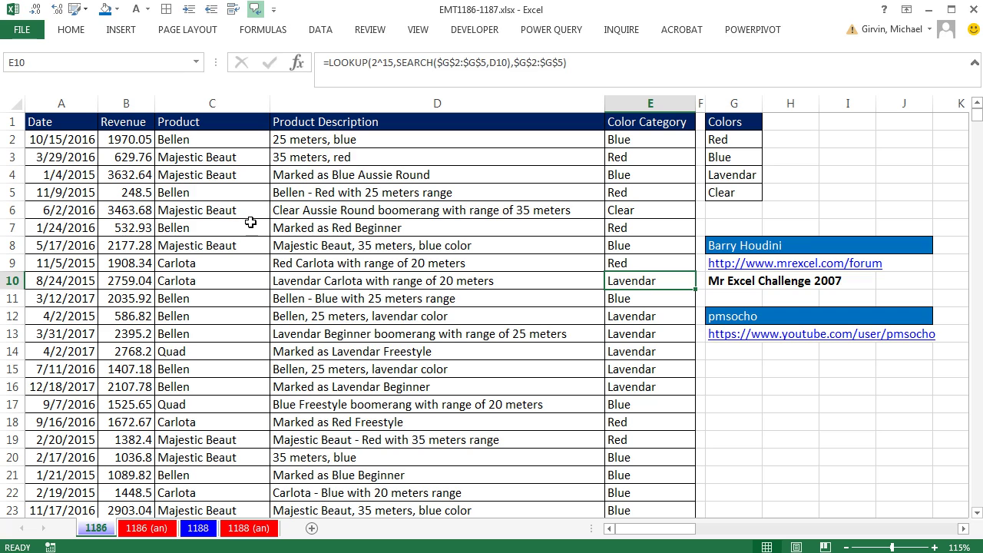
Insert a PivotTable from the sales data on a new worksheet
left_click(251, 222)
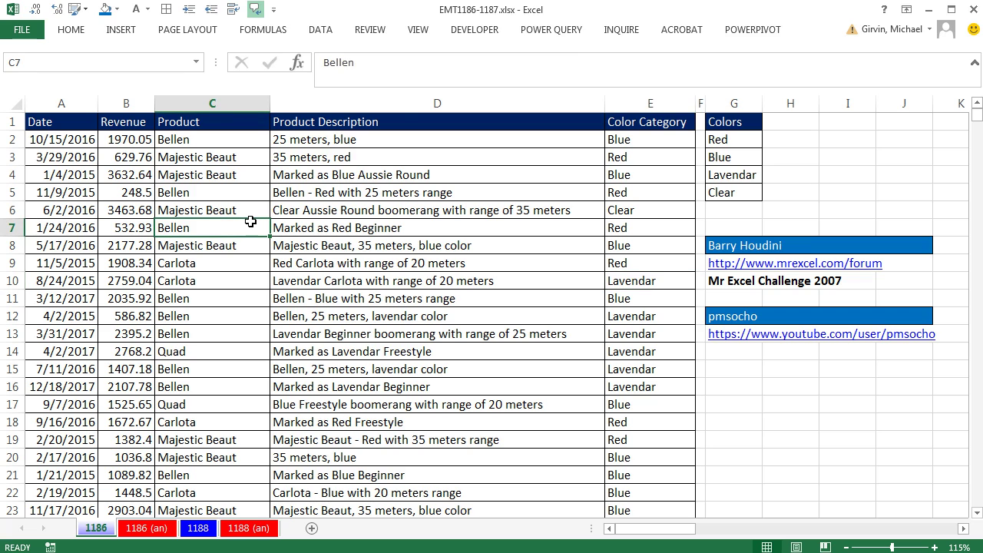
key("alt")
key("n")
key("v")
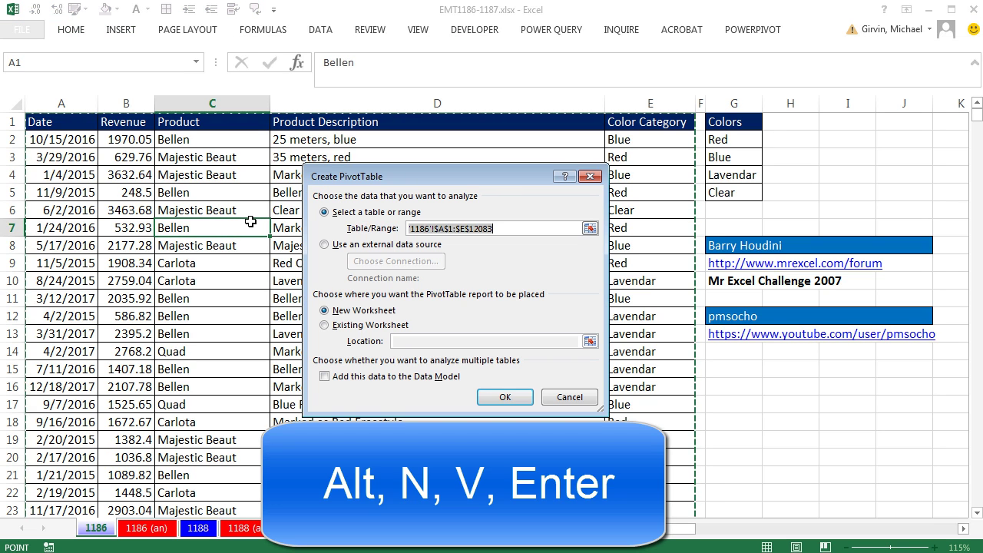
key("Return")
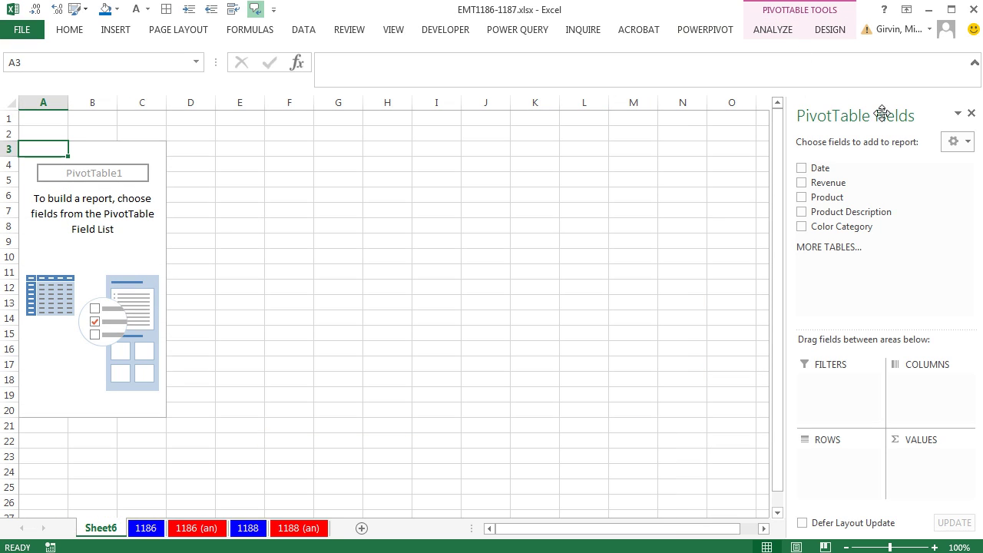
Put Color Category in the pivot rows and sum Revenue in the values
left_click_drag(882, 110, 457, 138)
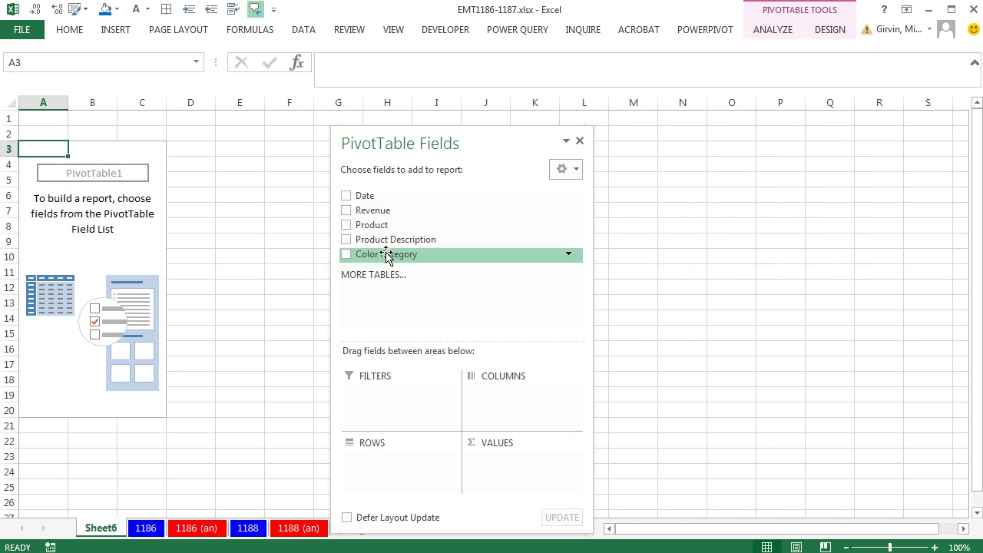
left_click_drag(386, 254, 407, 465)
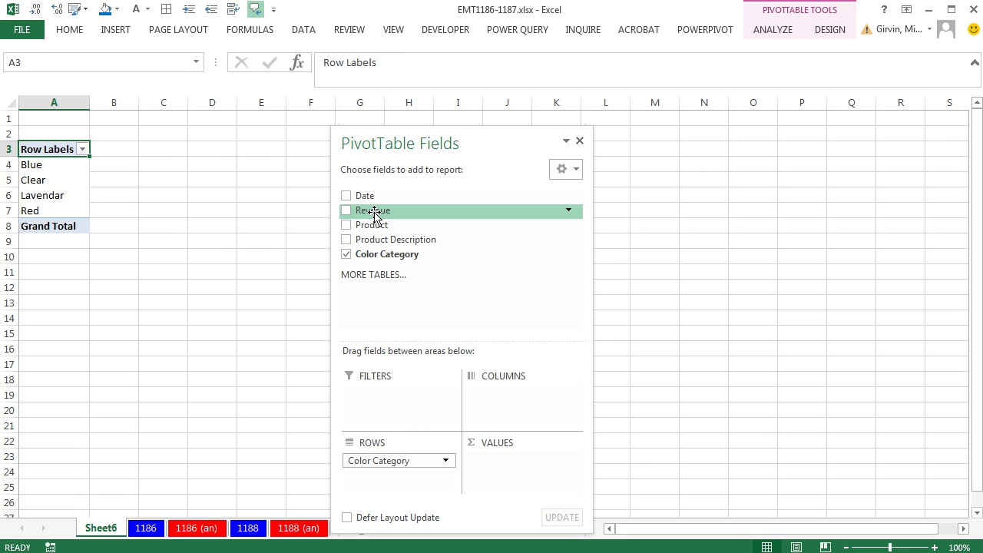
left_click_drag(377, 212, 510, 456)
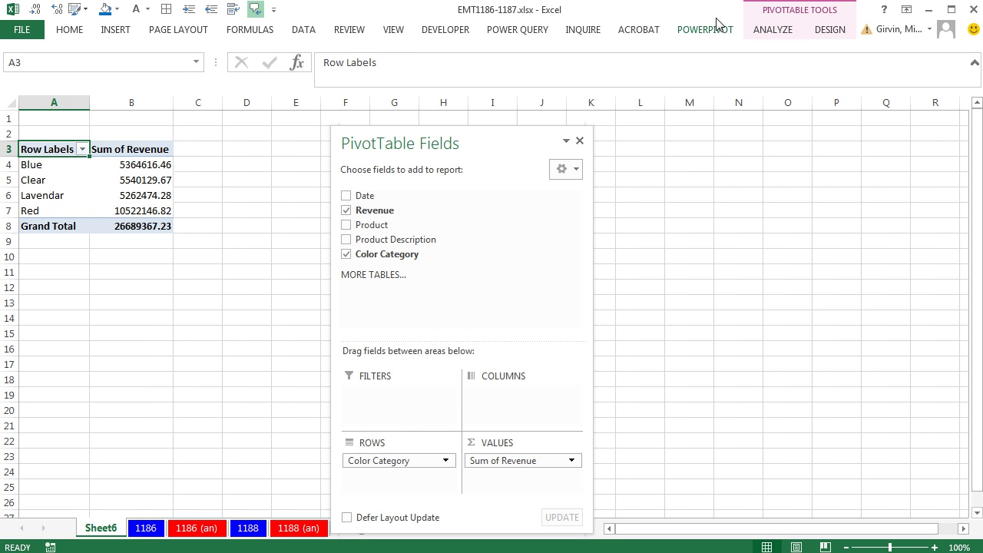
Switch the pivot table's report layout to tabular form
left_click(829, 30)
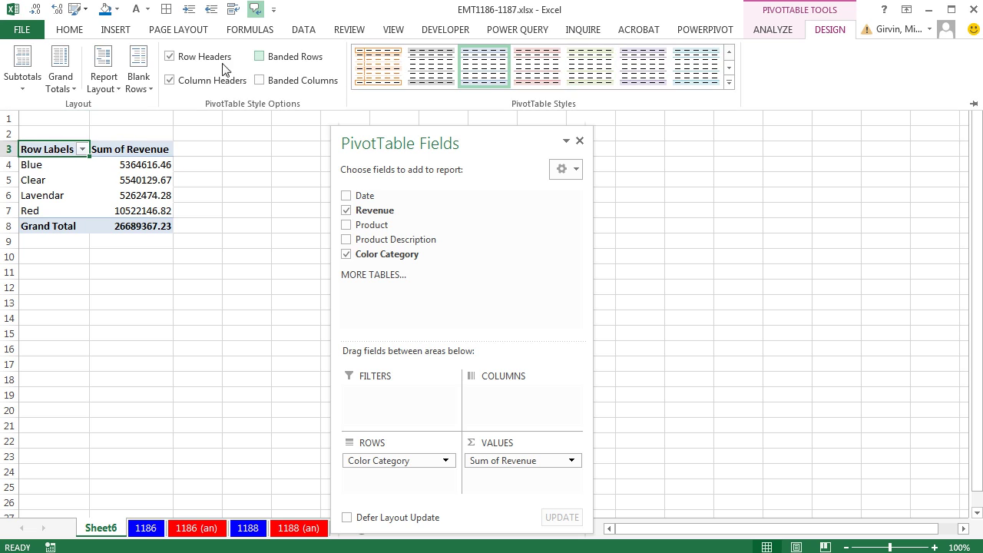
left_click(106, 78)
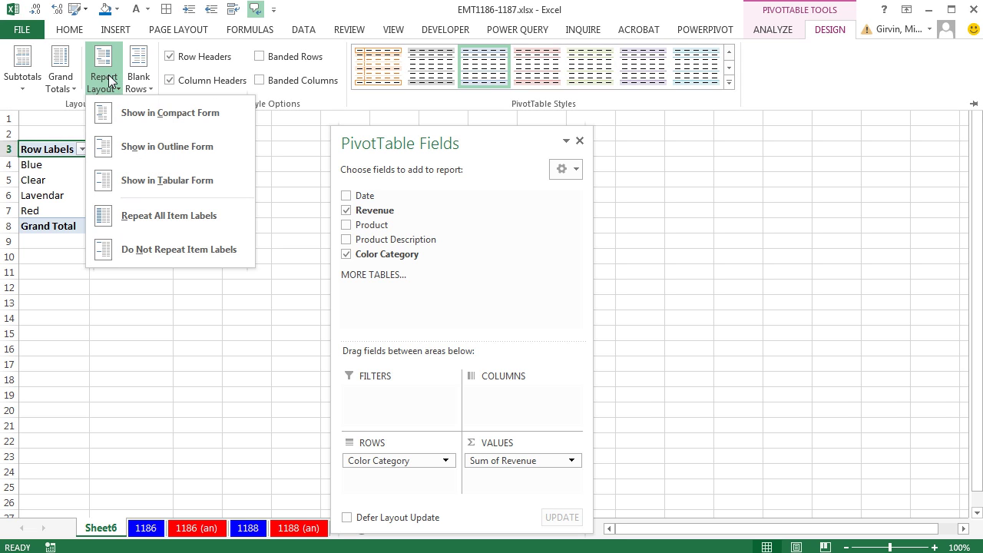
left_click(159, 178)
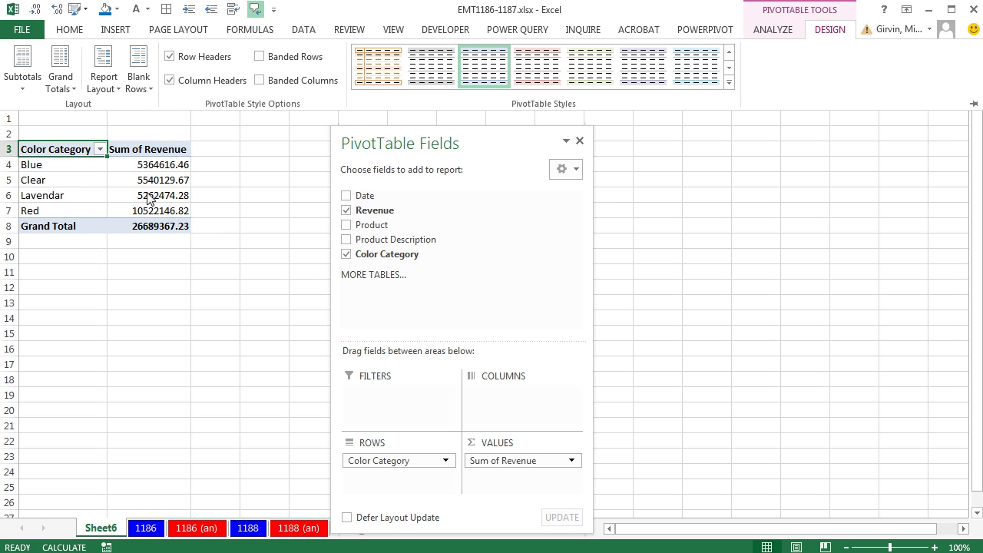
Format the pivot's Revenue values as Currency
right_click(140, 165)
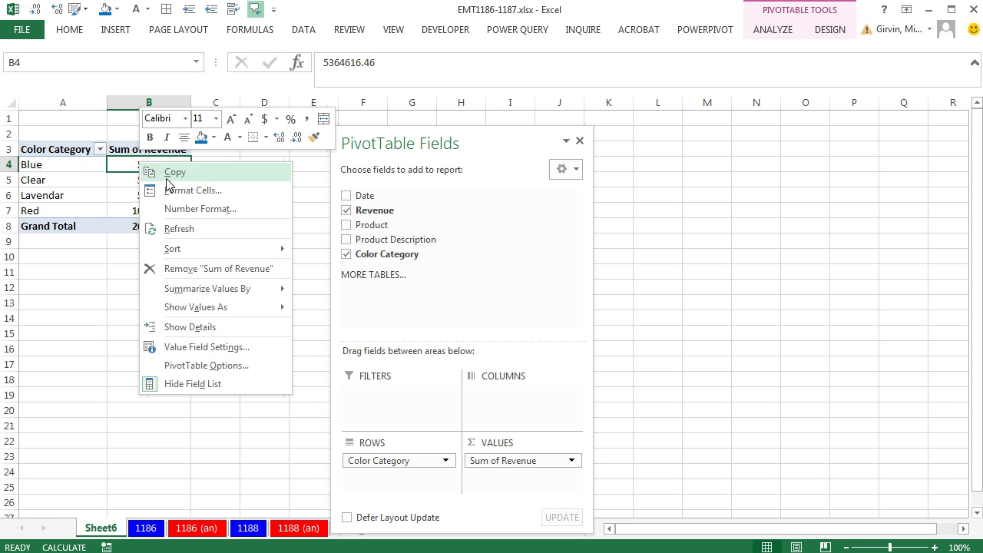
left_click(187, 213)
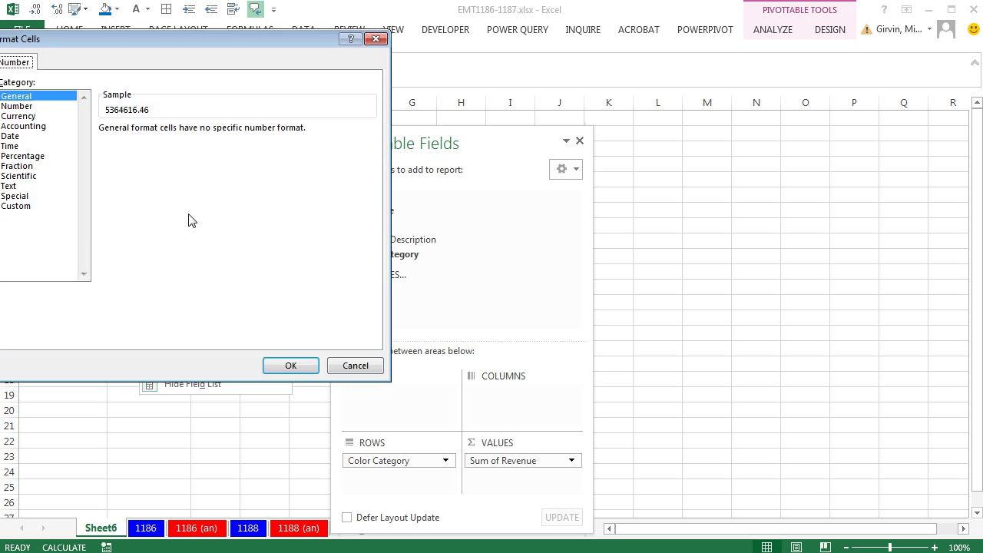
left_click(34, 116)
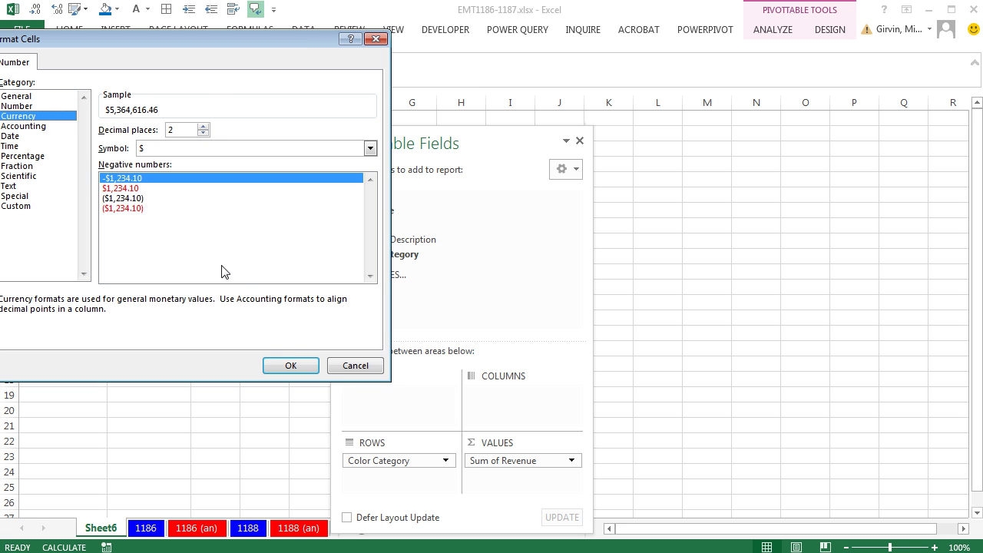
left_click(293, 365)
scroll(236, 302, "up", 4, "ctrl")
left_click(236, 371)
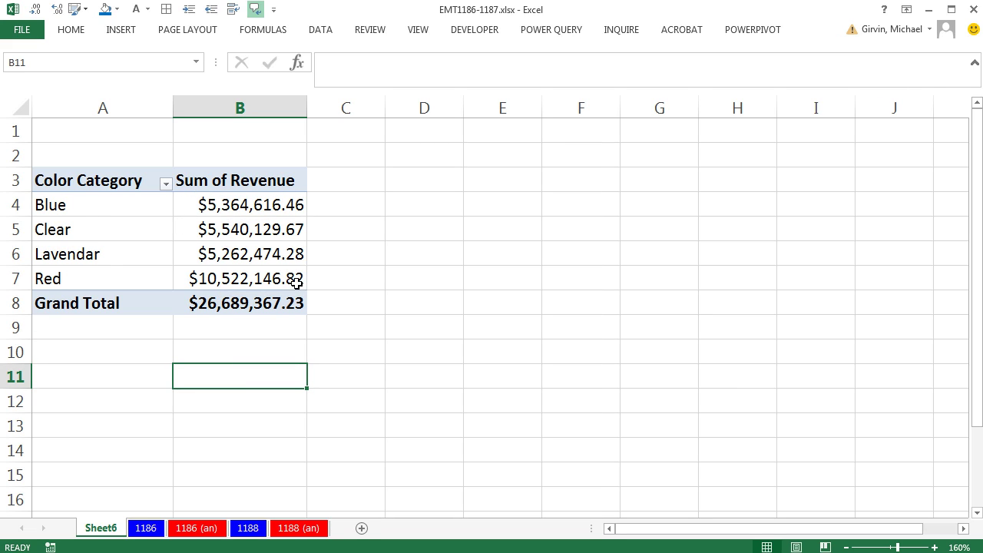
Rename the pivot sheet to ColorRevenueReport and return to the 1186 sheet
double_click(114, 530)
type("ColorRevenueReport")
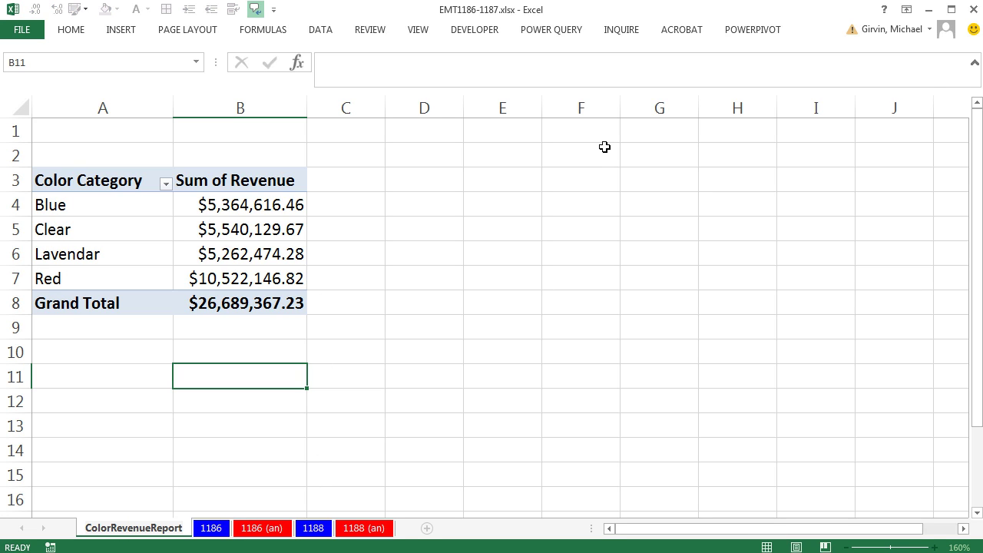
key("Return")
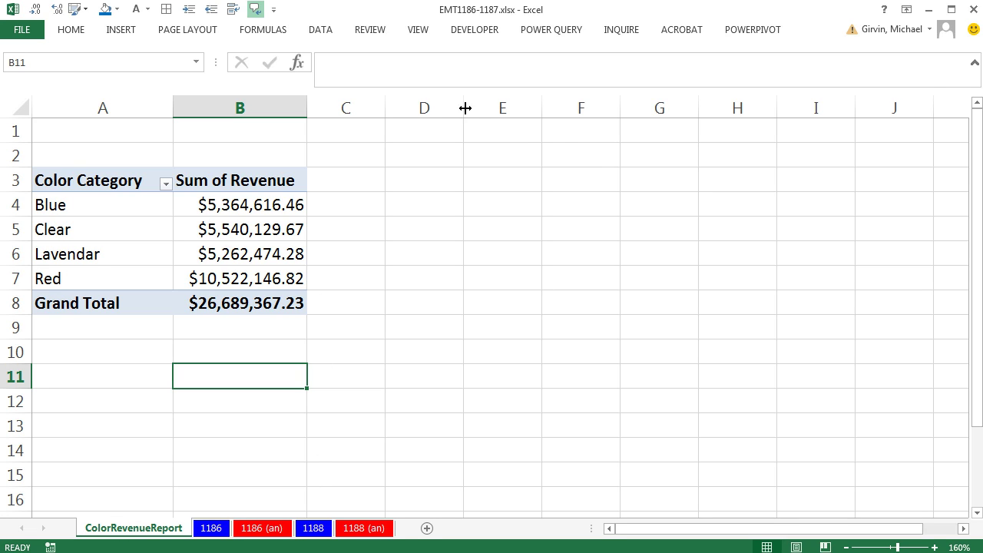
left_click(209, 528)
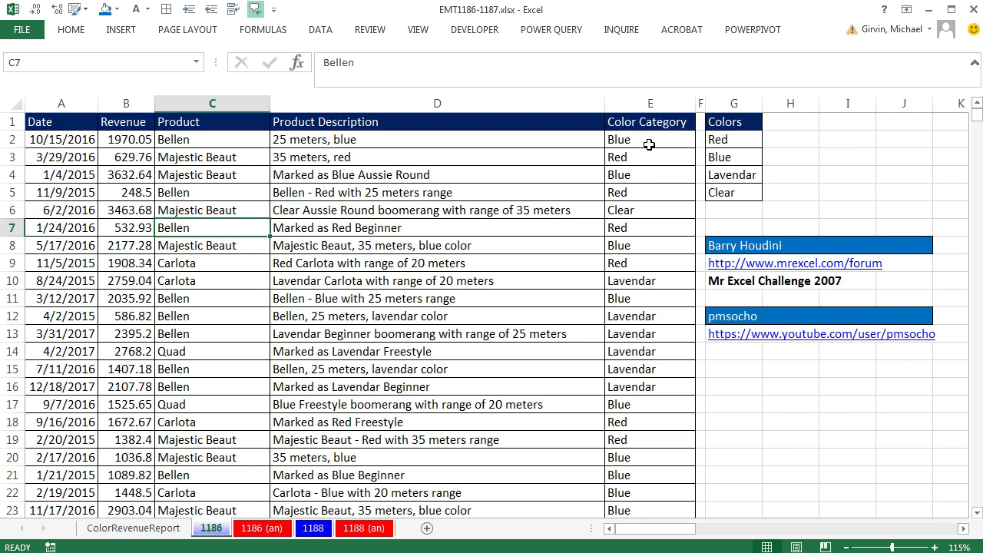
double_click(649, 144)
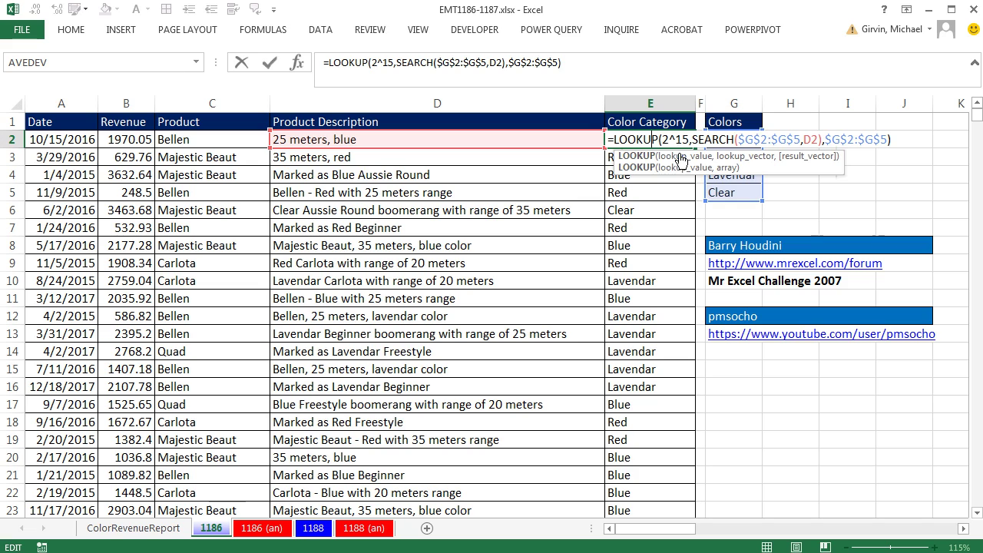
left_click(707, 154)
left_click(742, 158)
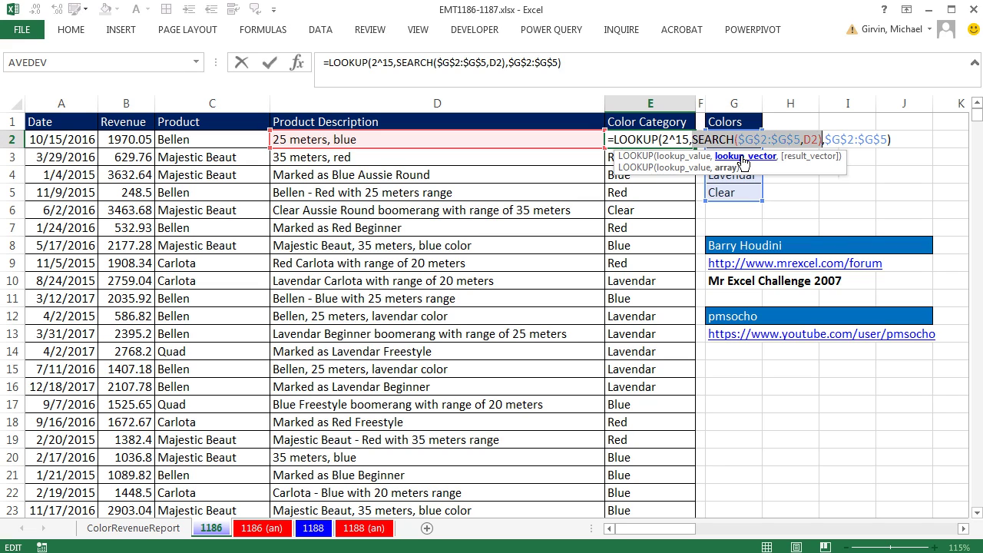
left_click(805, 156)
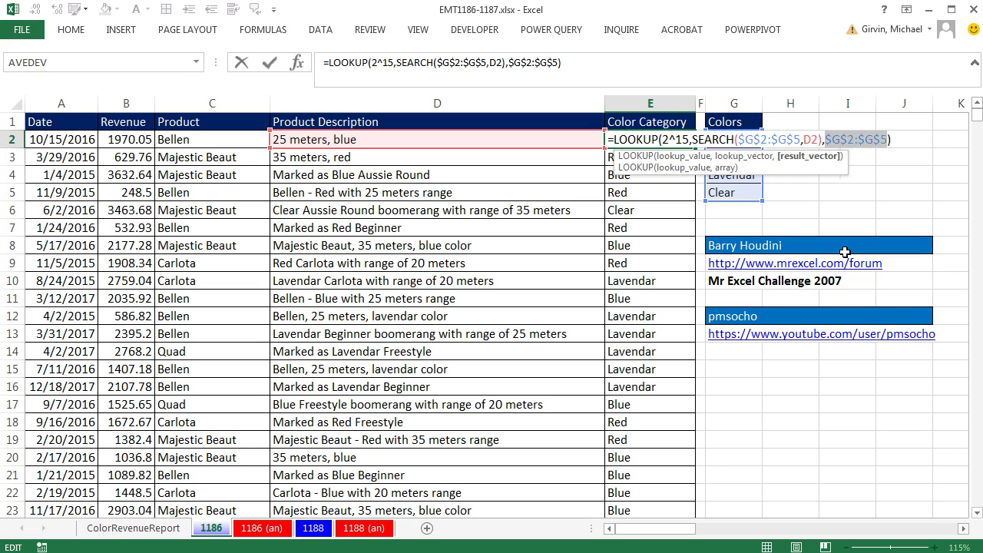